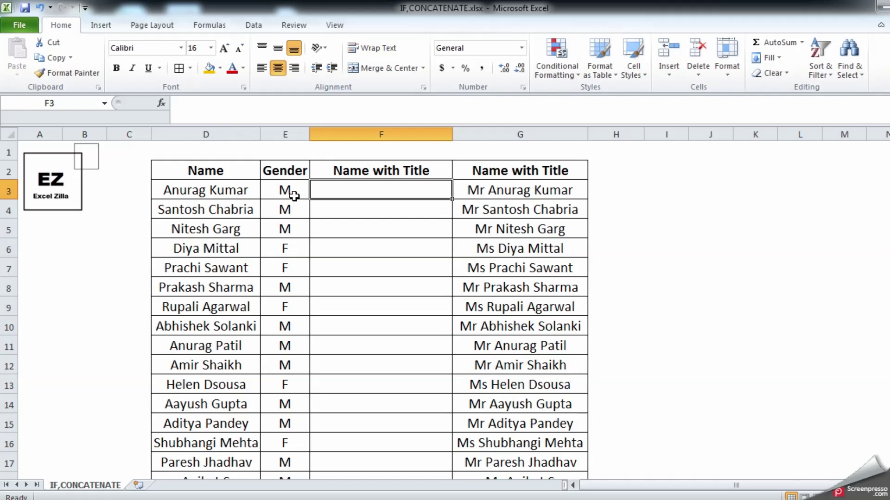
Check the reference formula in G3, then begin an IF formula in F3.
click(504, 188)
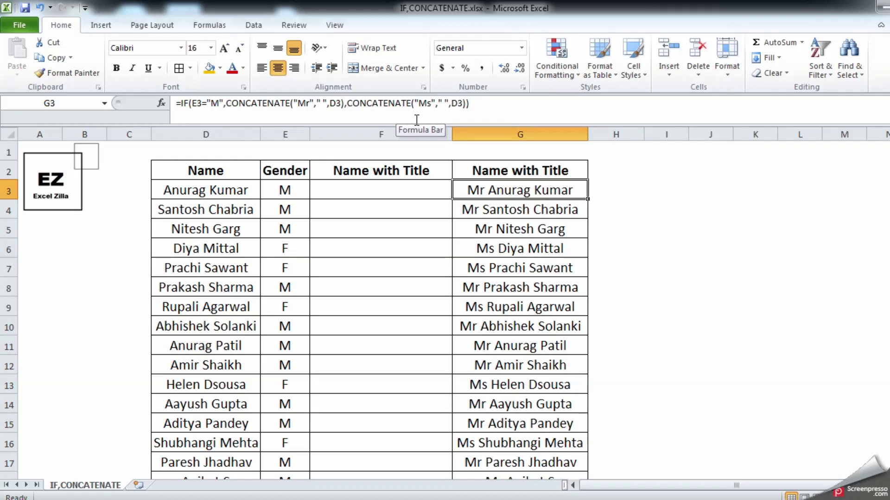
click(418, 195)
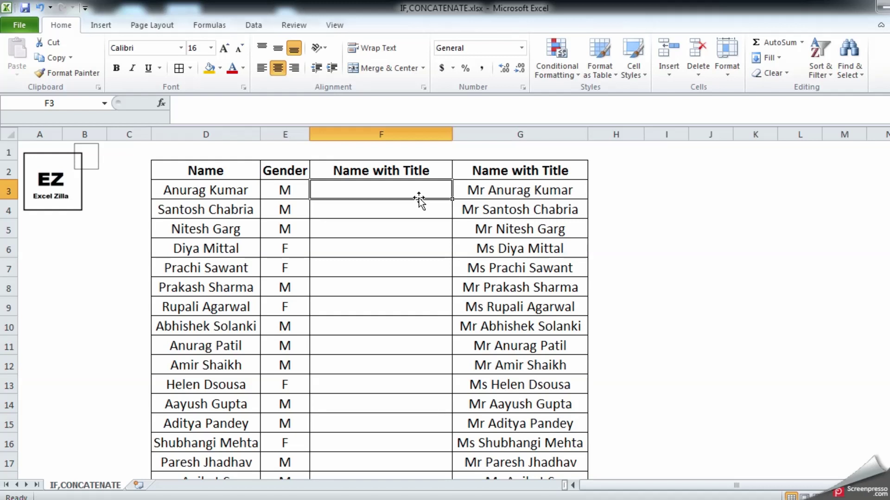
text(=)
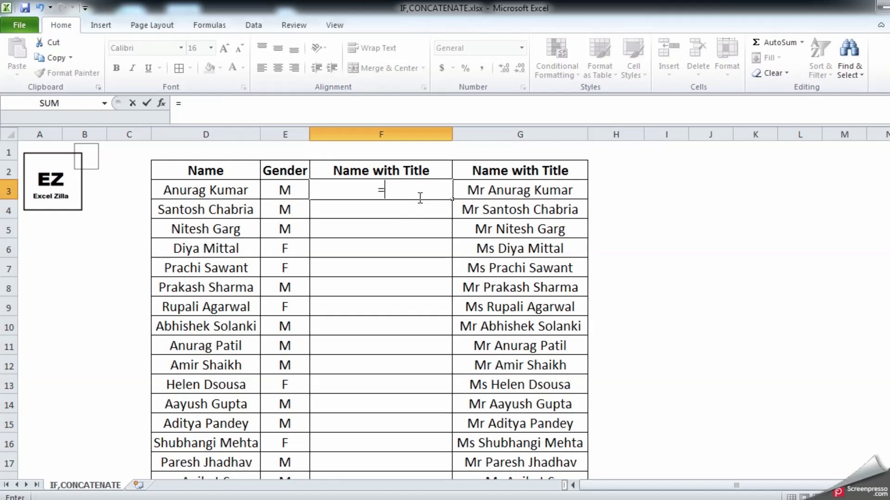
text(if)
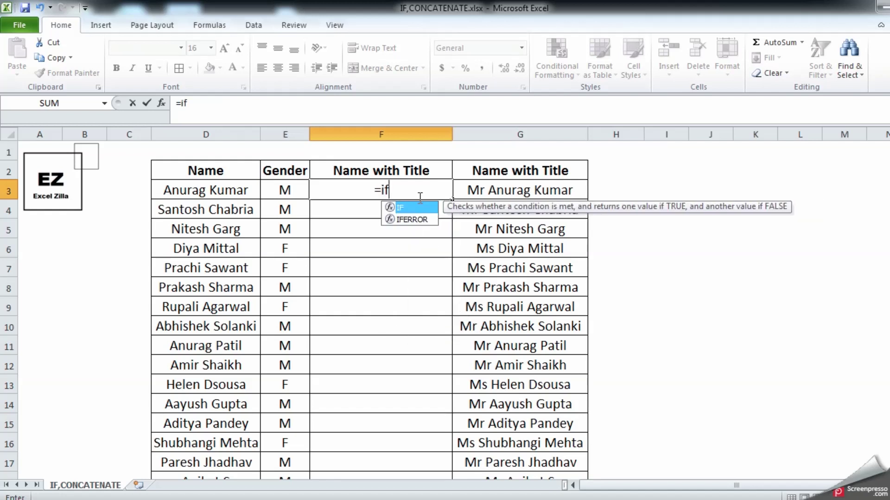
key(Tab)
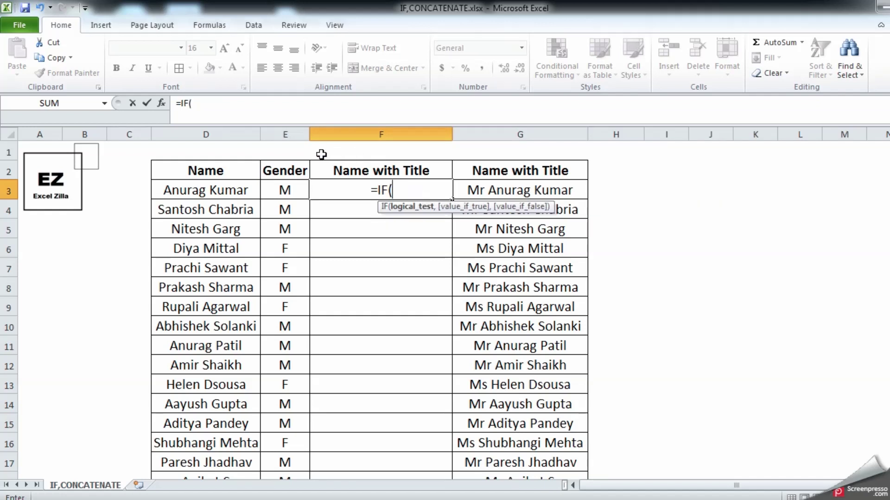
Set the IF test to E3="M" and start a CONCATENATE true branch.
click(287, 190)
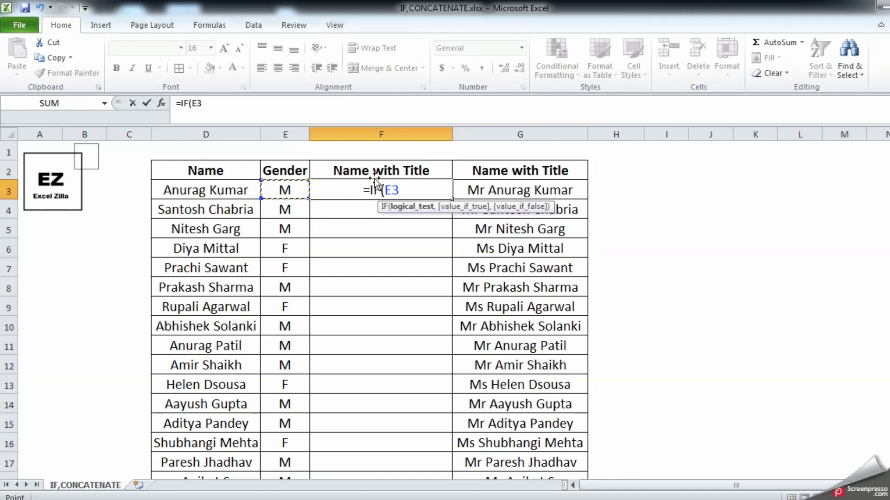
text(=")
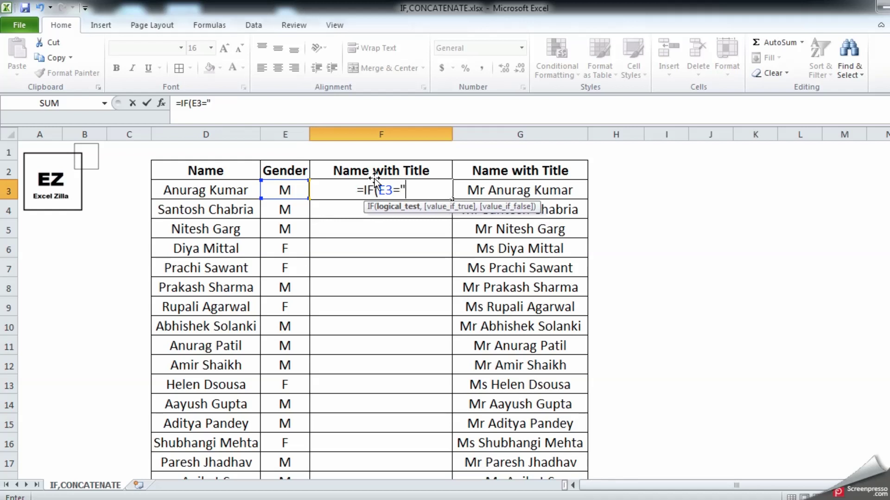
text(m")
key(BackSpace)
key(BackSpace)
text(M")
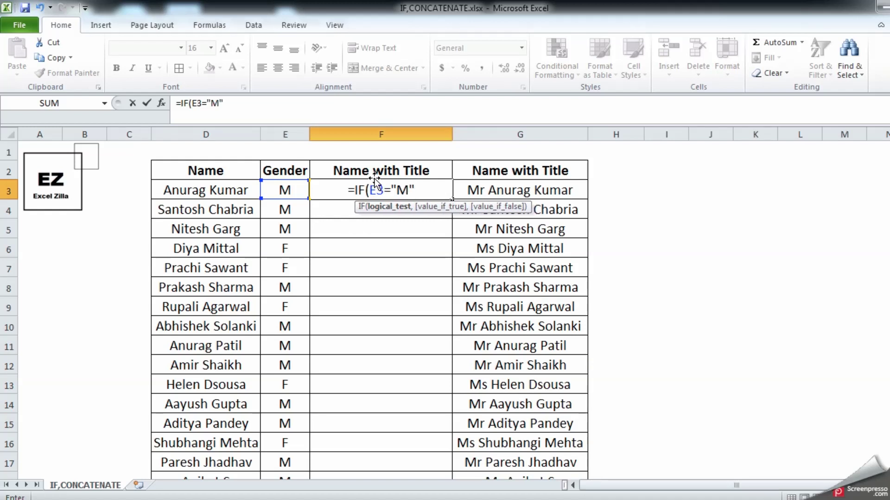
text(,)
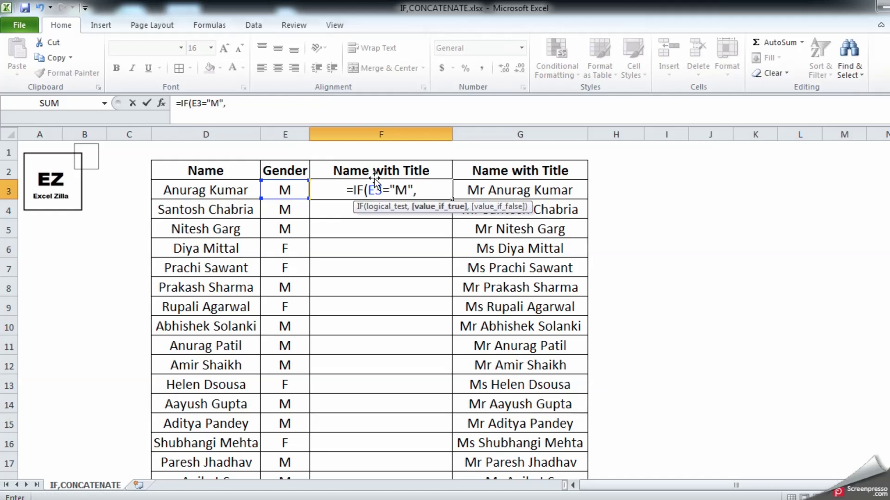
text(CON)
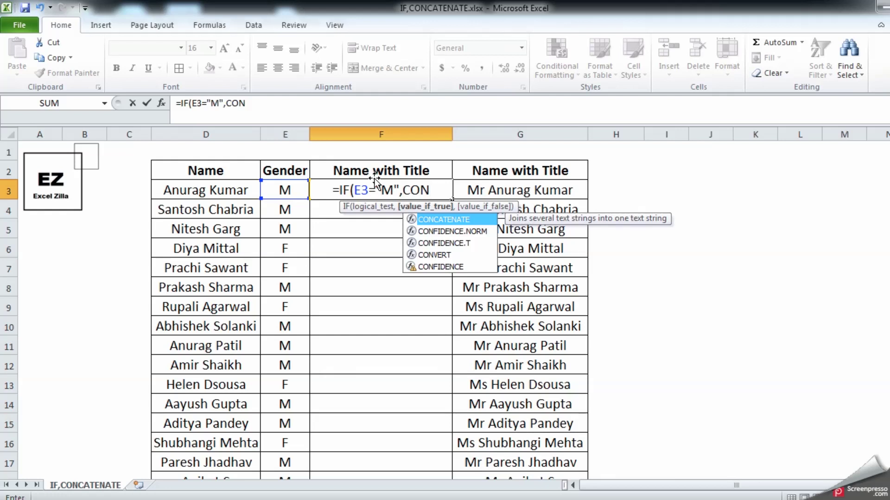
Complete F3 as =IF(E3="M",CONCATENATE("Mr",D3)) and enter it, showing Mr joined to the name.
key(Tab)
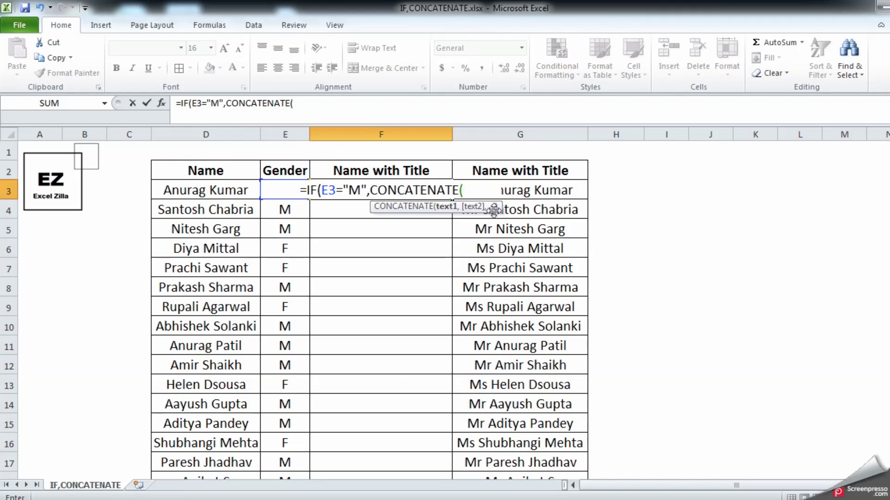
text("mR)
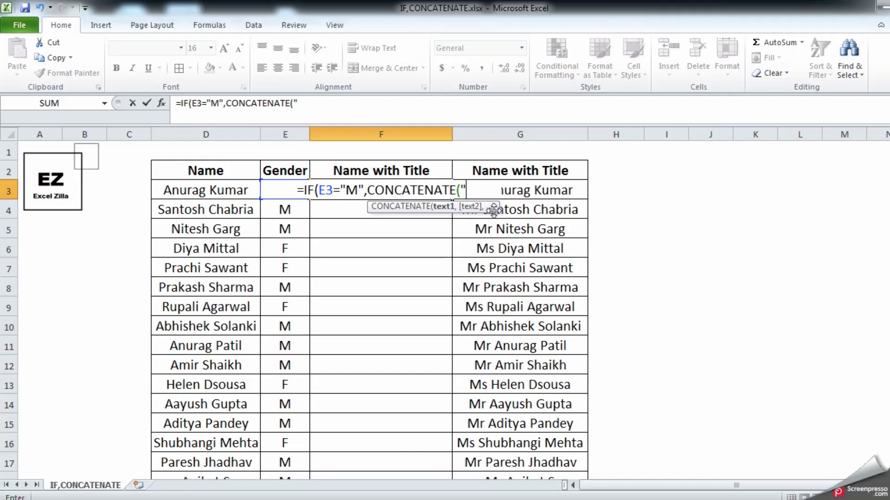
key(BackSpace)
key(BackSpace)
text(Mr)
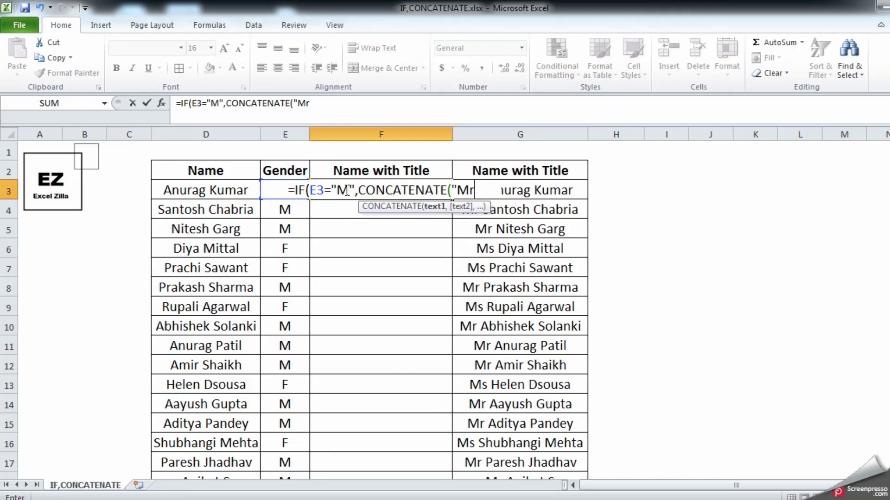
text(")
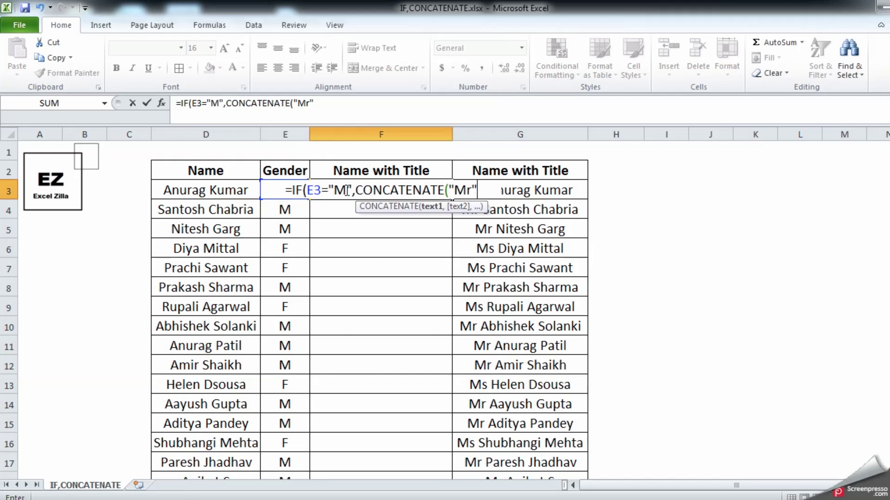
text(,)
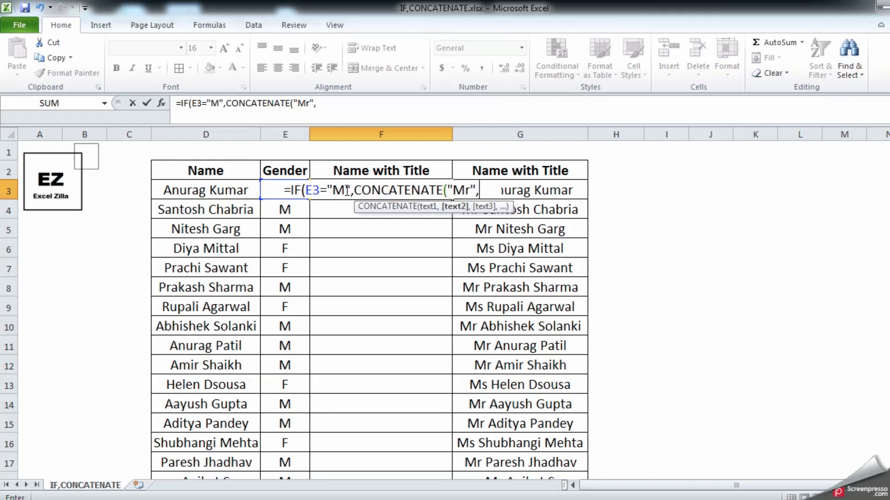
click(230, 189)
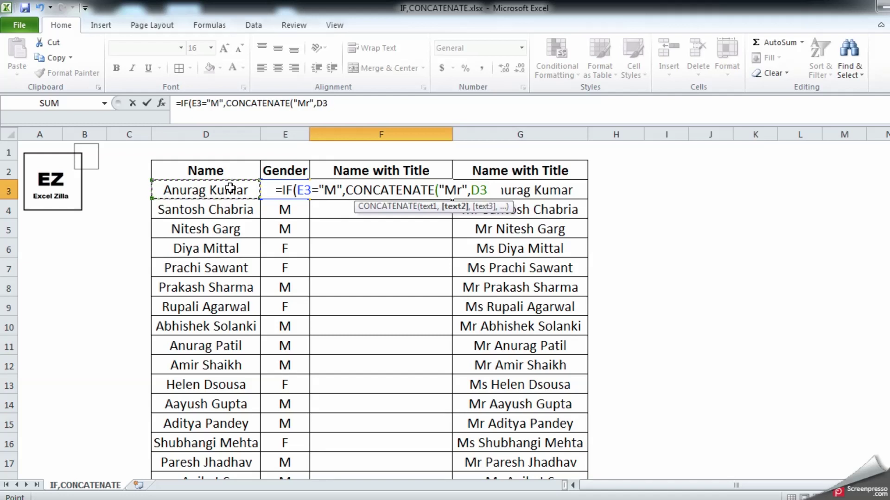
text())
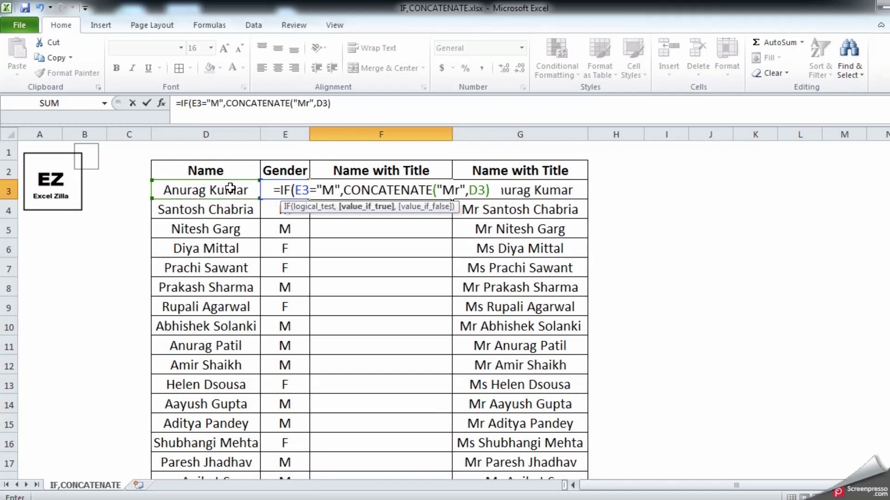
text())
key(Return)
key(Up)
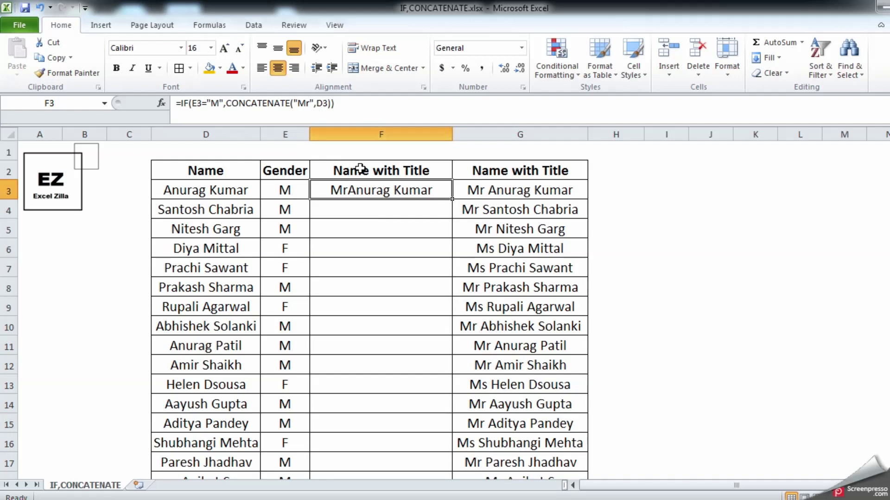
Insert a " " argument before D3 in F3's CONCATENATE so title and name are spaced.
key(F2)
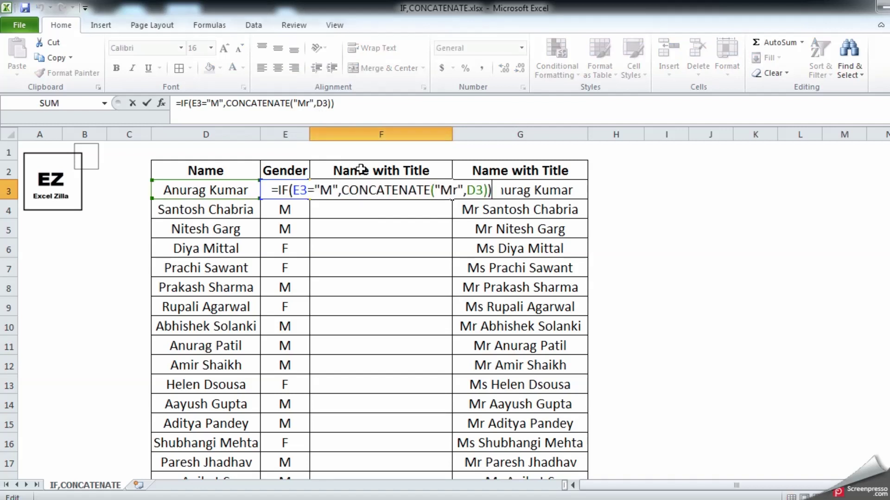
key(Left)
key(Left)
key(Left)
text(" ")
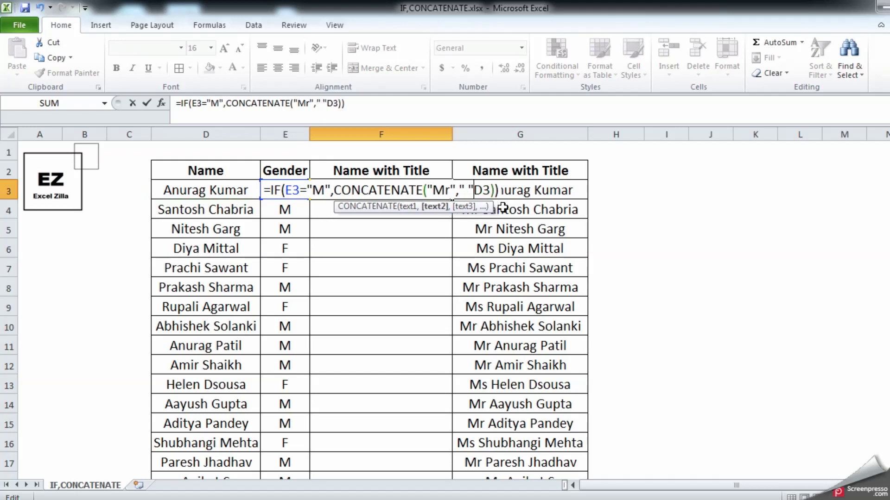
text(,)
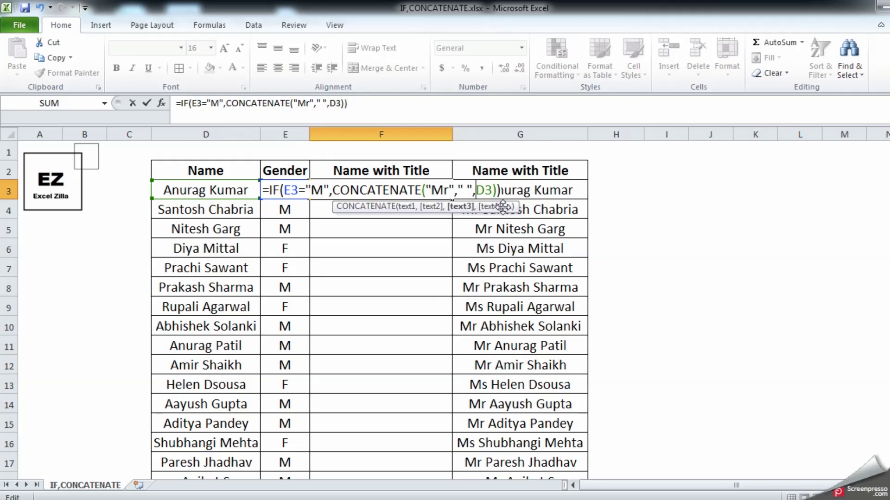
key(Return)
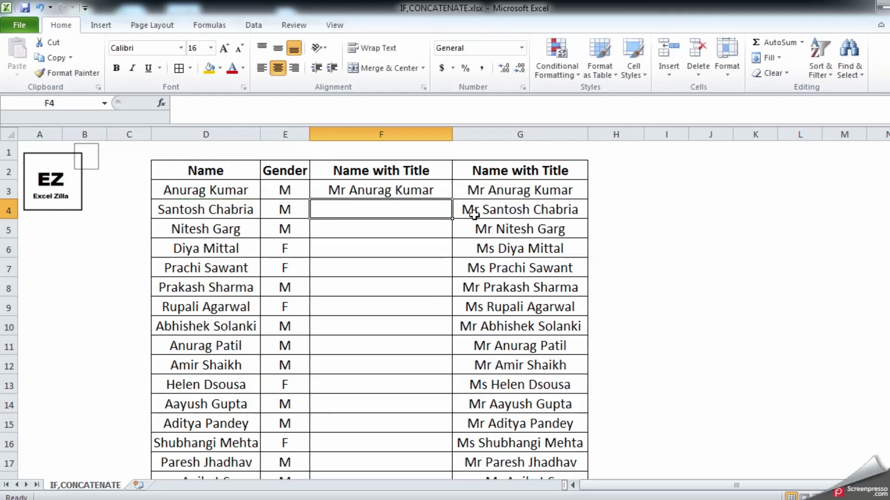
click(407, 189)
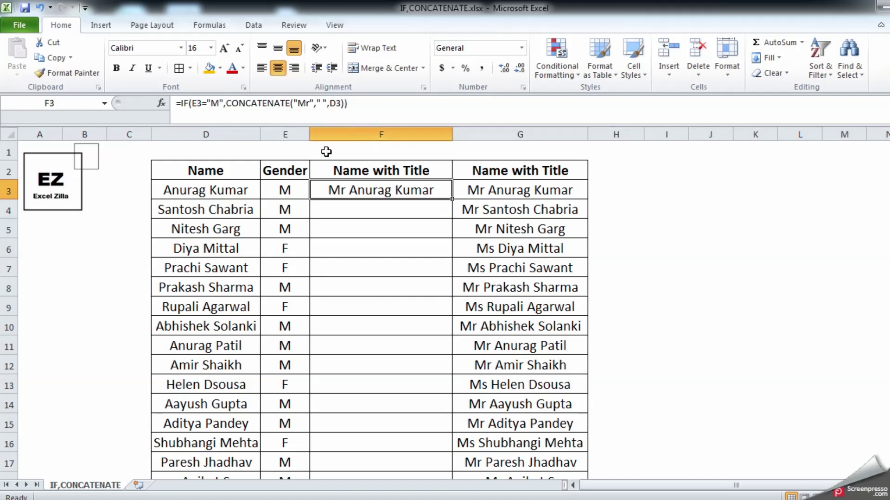
Fill F3's formula down to F21 and check that female rows like F6 show FALSE.
double_click(453, 200)
scroll(446, 280, down, 3)
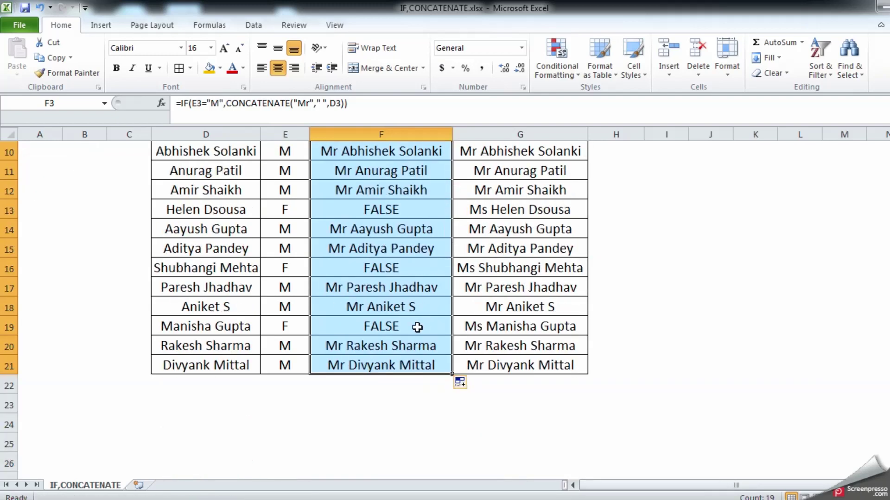
scroll(425, 324, up, 3)
click(389, 250)
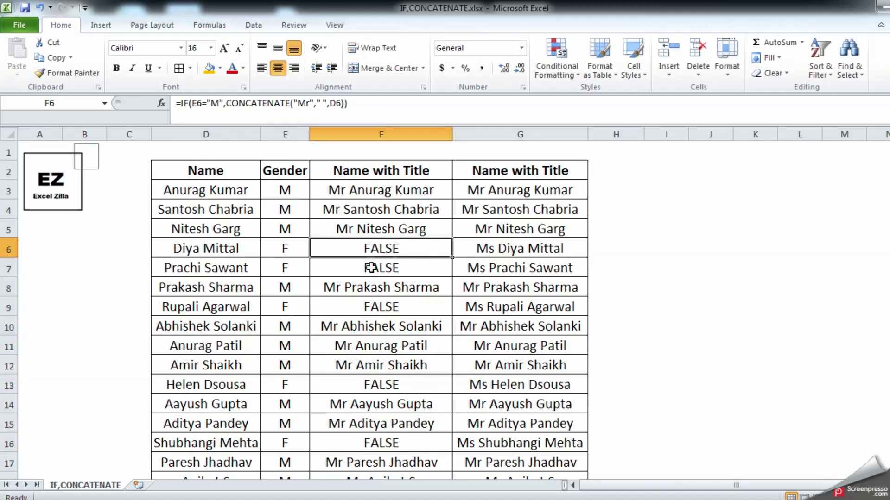
click(398, 189)
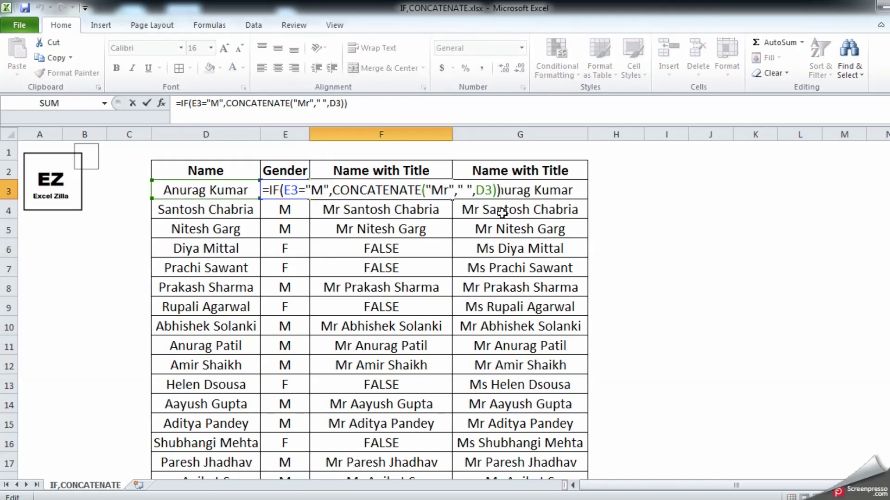
Add the false branch CONCATENATE("Ms"," ",D3) to F3's IF formula and commit it.
key(Left)
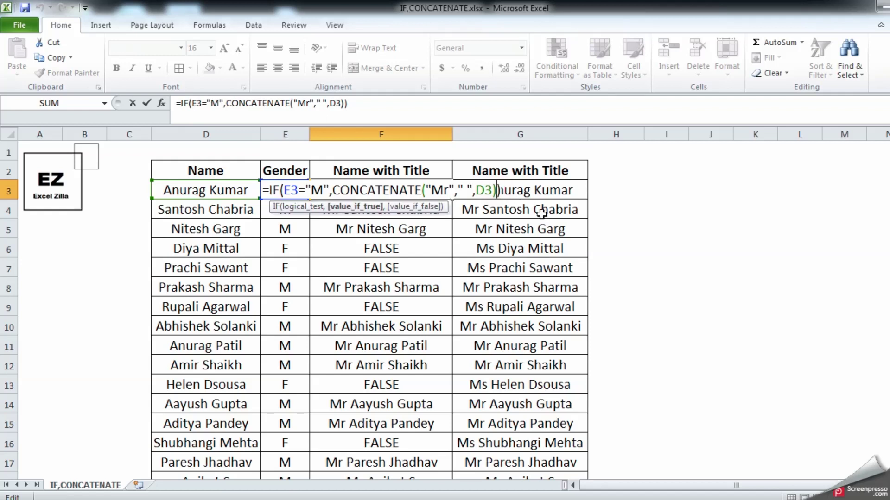
text(,)
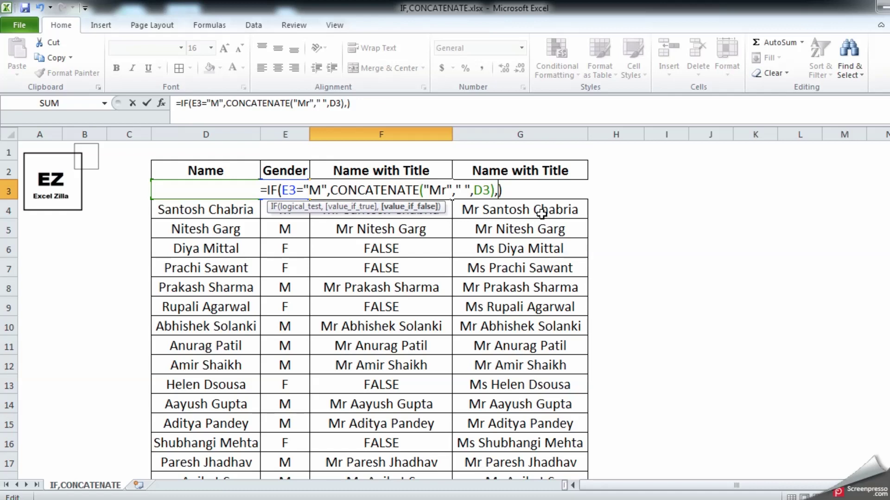
text(co)
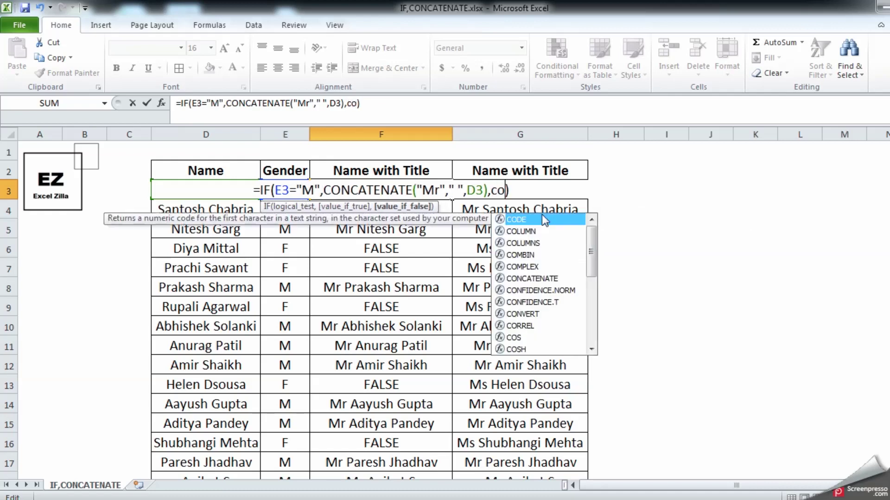
text(n)
key(Tab)
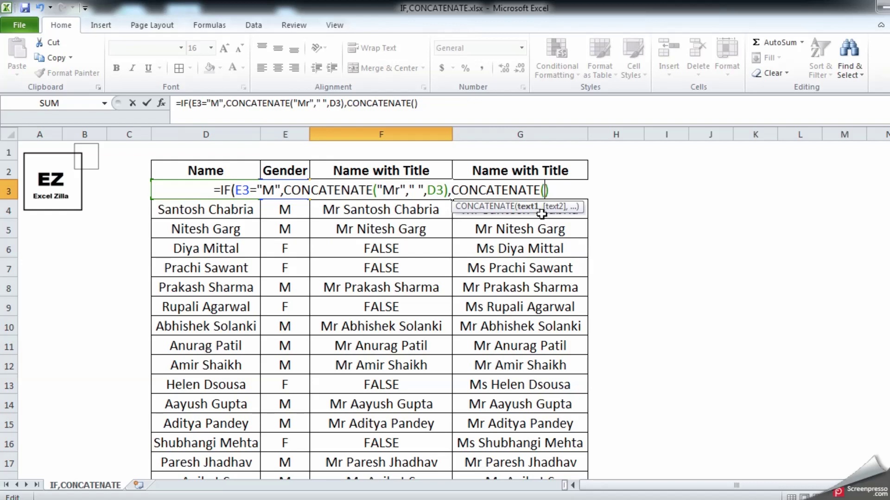
text("Ms)
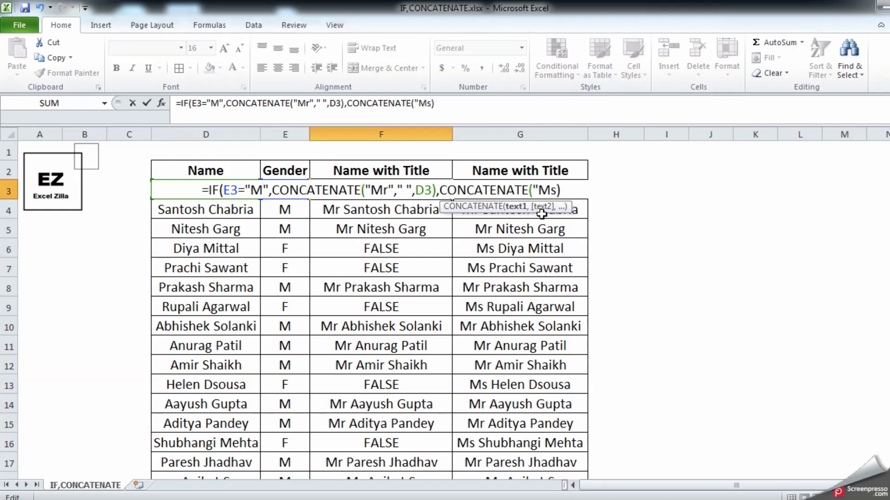
text(")
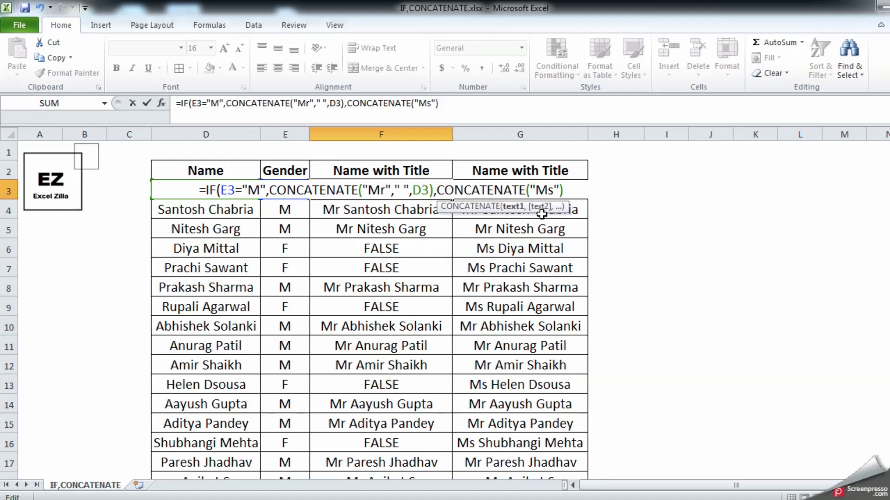
text(,)
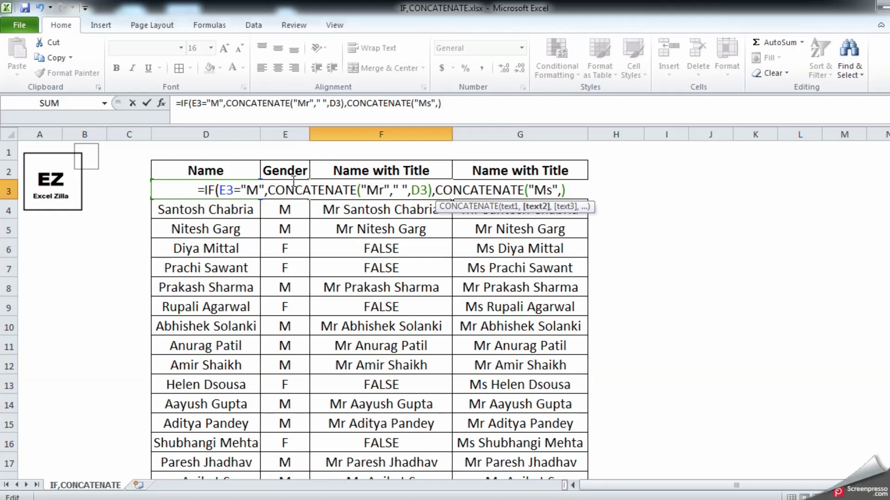
text(D3)
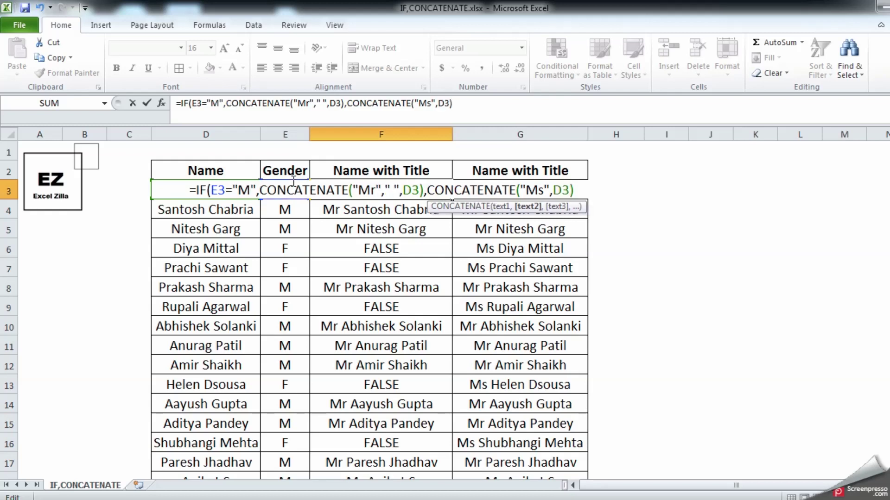
text(,)
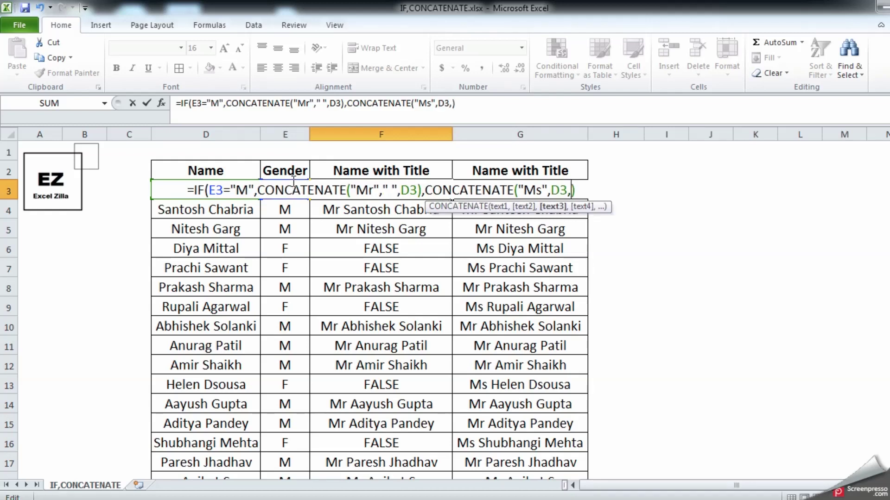
key(BackSpace)
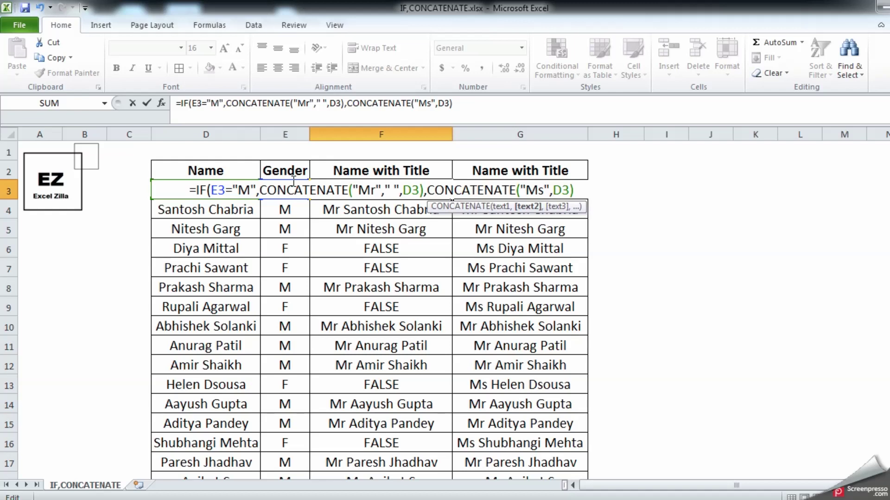
key(Left)
key(Left)
text(" ")
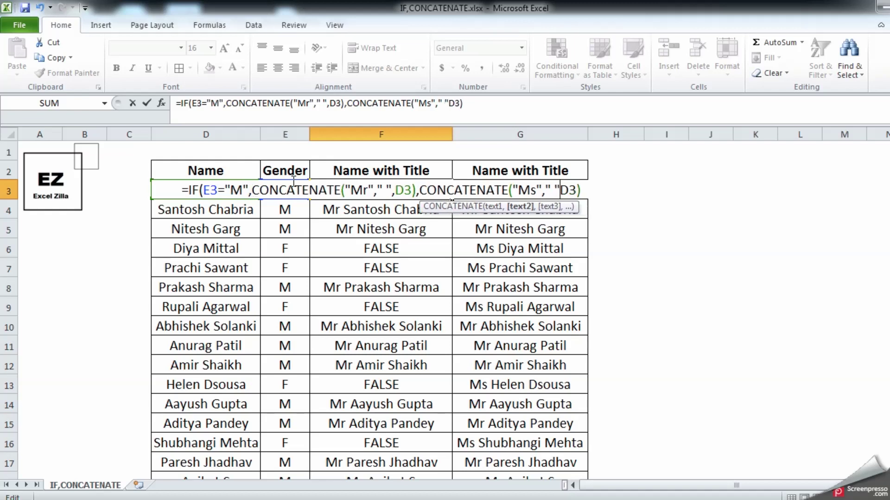
text(,)
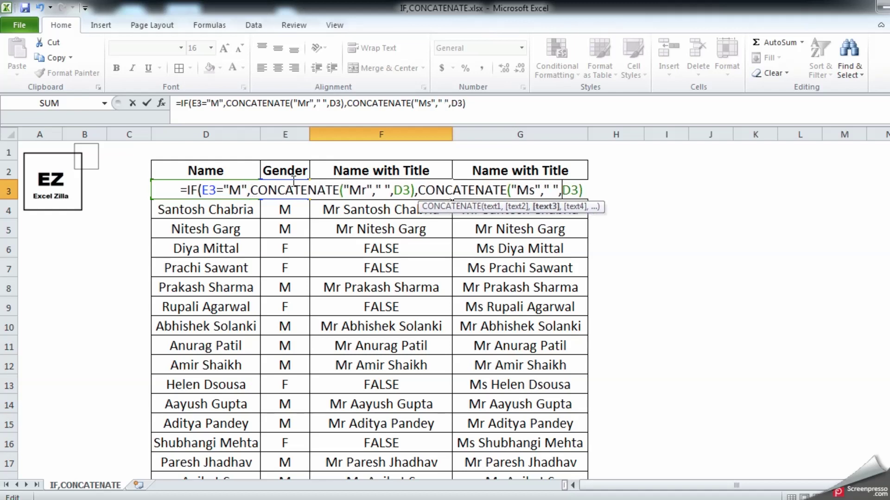
key(Return)
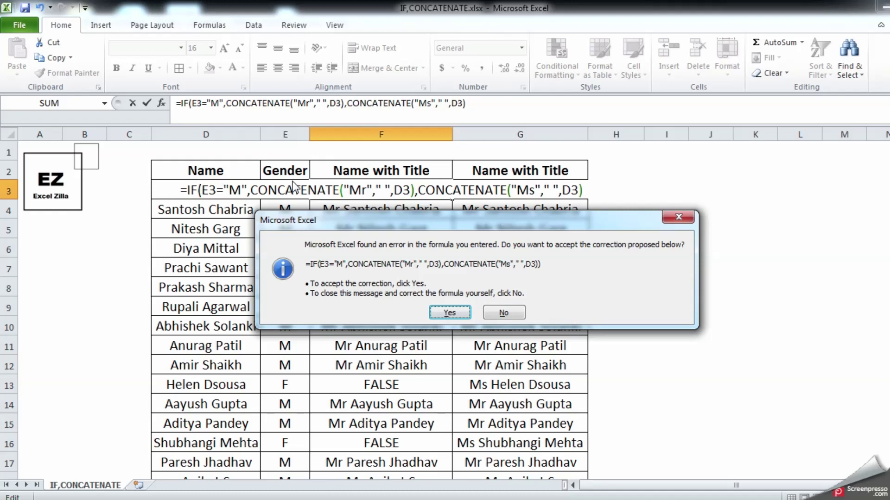
Accept the parenthesis correction, fill F3 down to F21, and confirm F6 shows an Ms name.
key(Return)
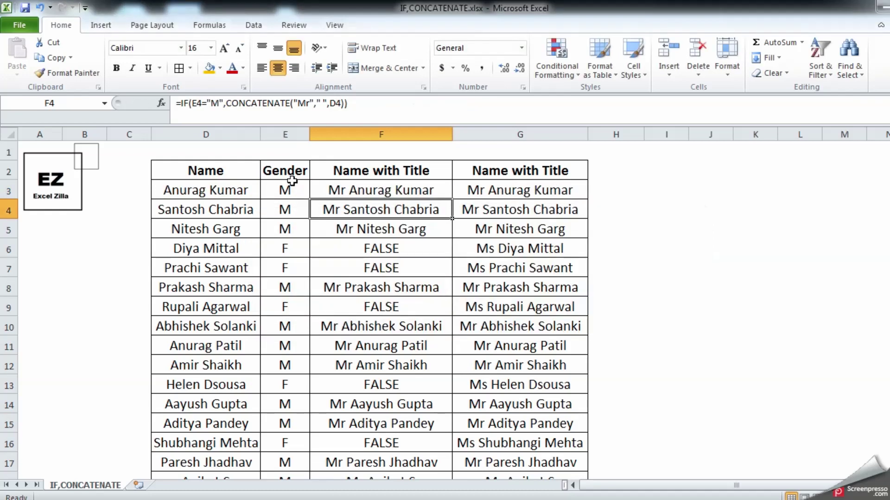
click(340, 186)
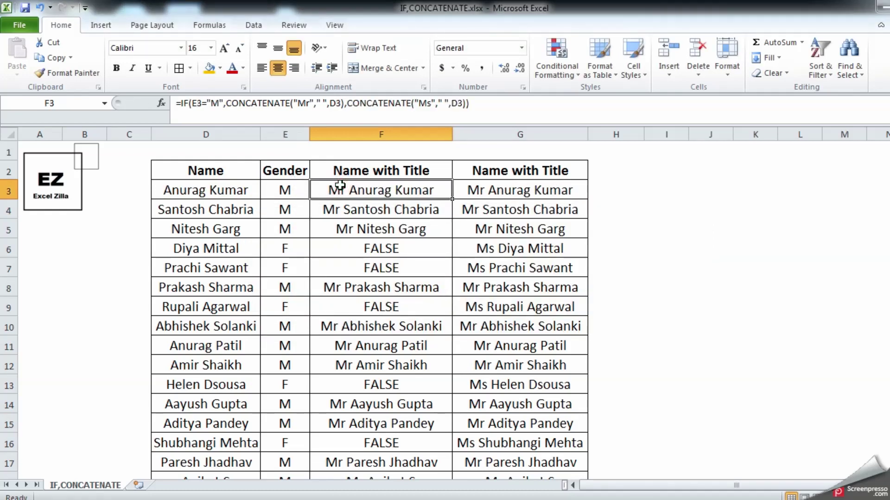
double_click(452, 200)
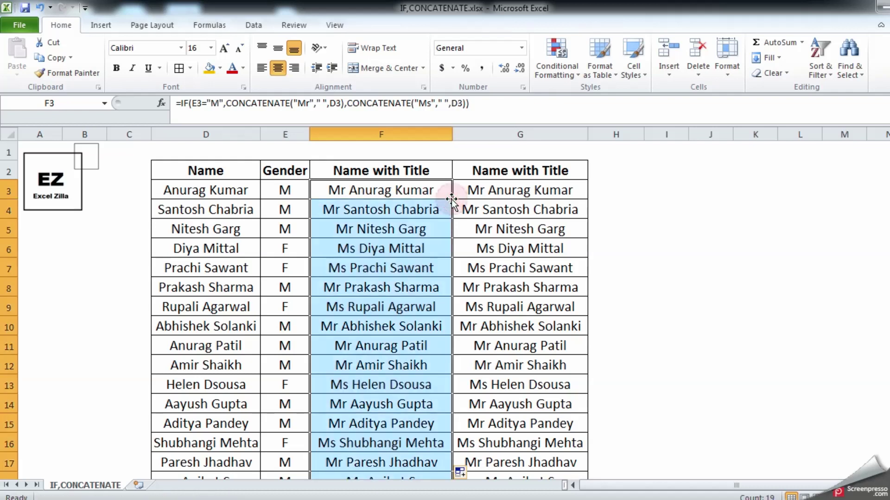
scroll(455, 278, down, 1)
scroll(456, 338, up, 1)
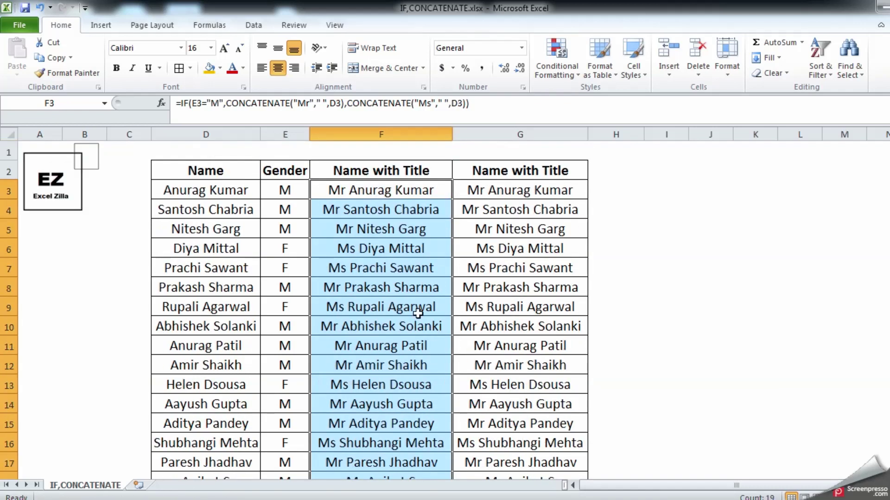
click(400, 242)
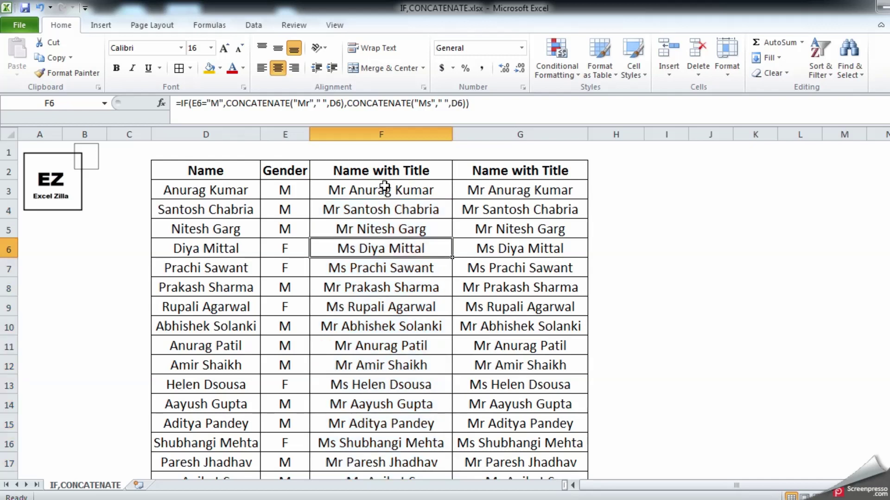